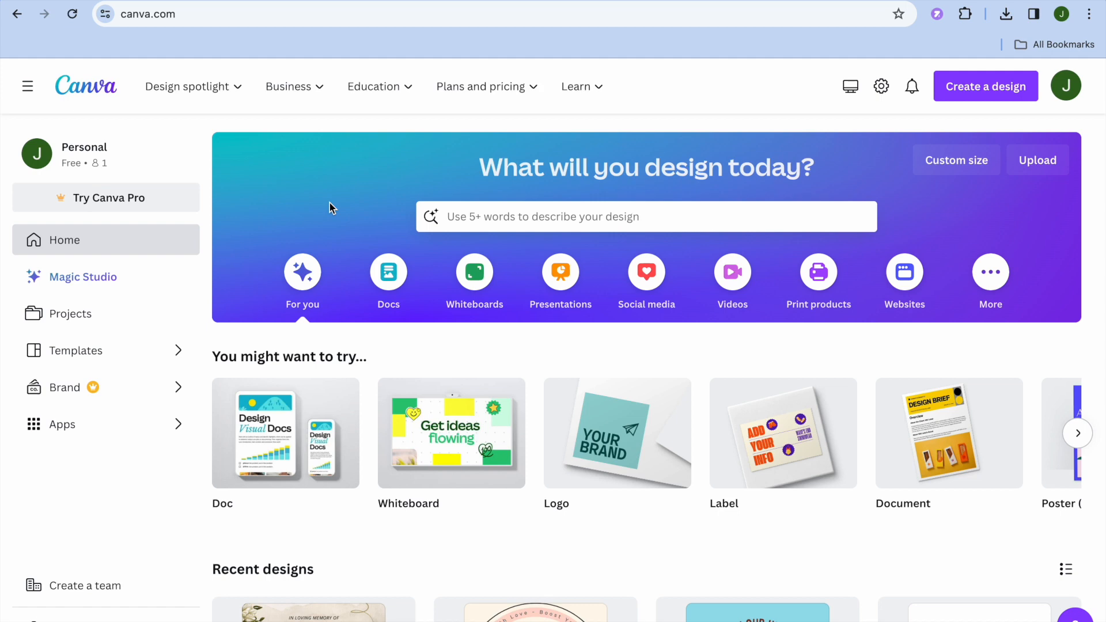
- Search the templates for "funeral orbituary"
{"action": "left_click", "coordinate": [500, 217]}
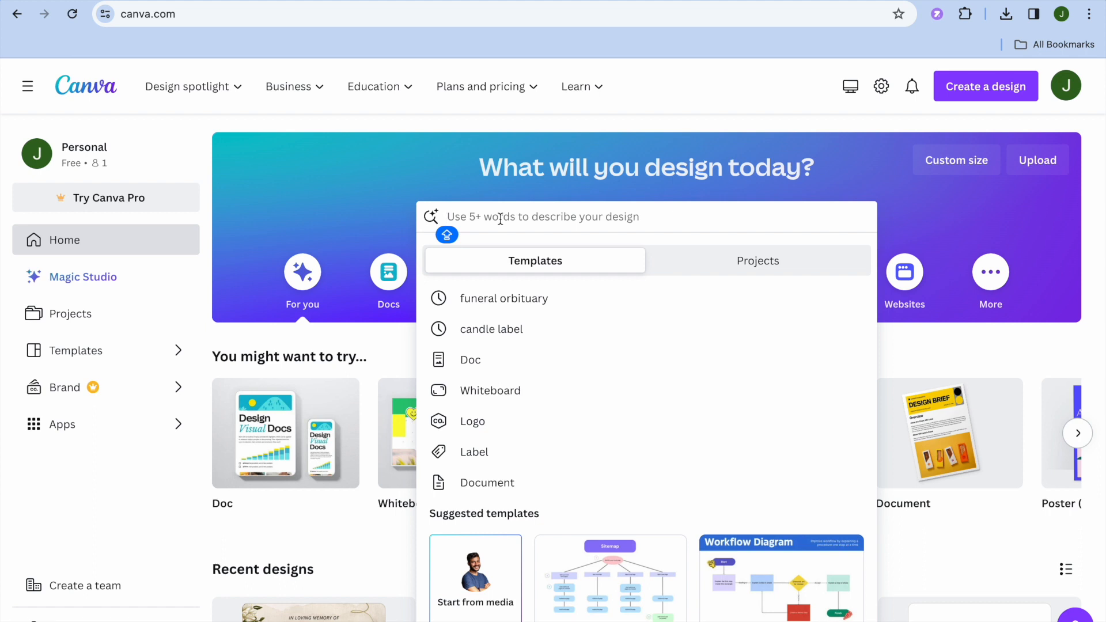
{"action": "left_click", "coordinate": [514, 302]}
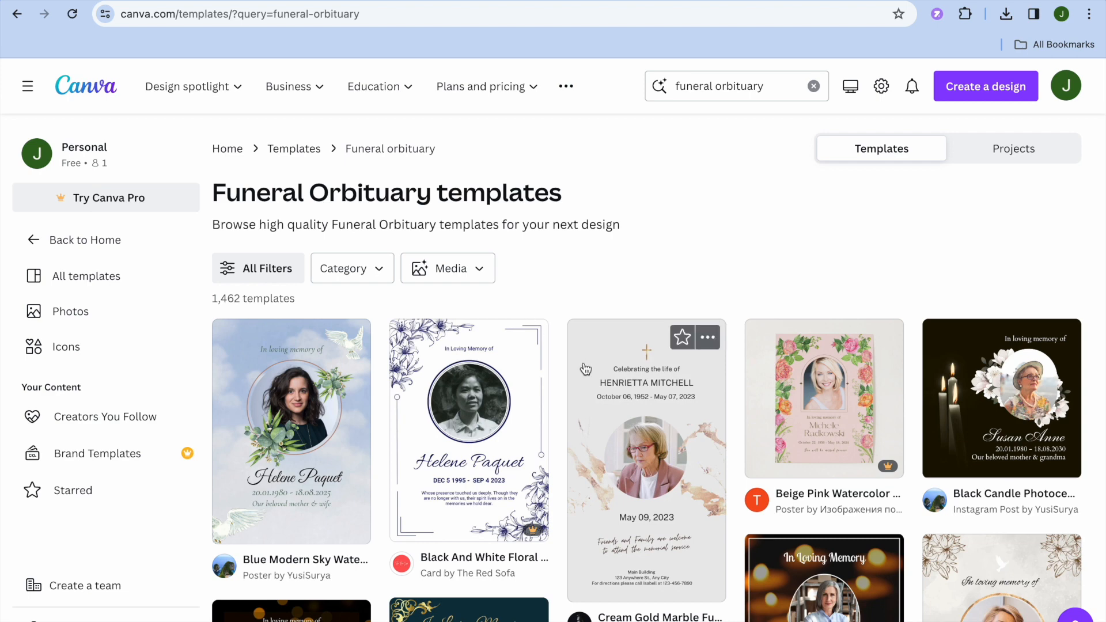
- Browse the funeral templates and open the free Blue Modern Sky Watercolor Illustration In Loving Memory Poster for customization
{"action": "scroll", "coordinate": [586, 369], "scroll_direction": "down", "scroll_amount": 6}
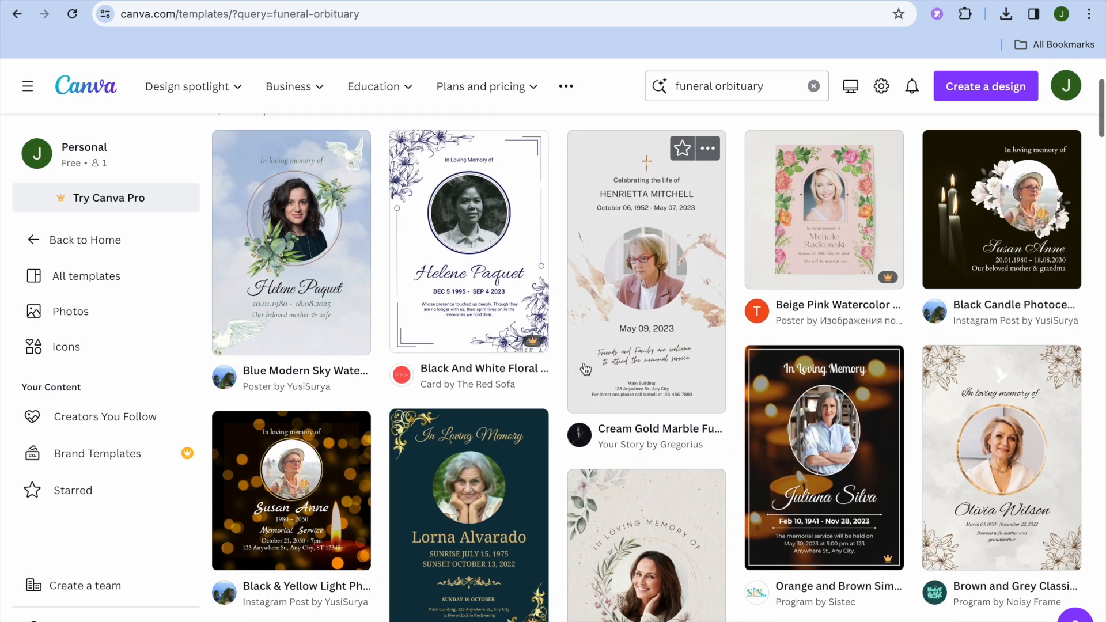
{"action": "scroll", "coordinate": [586, 369], "scroll_direction": "down", "scroll_amount": 9}
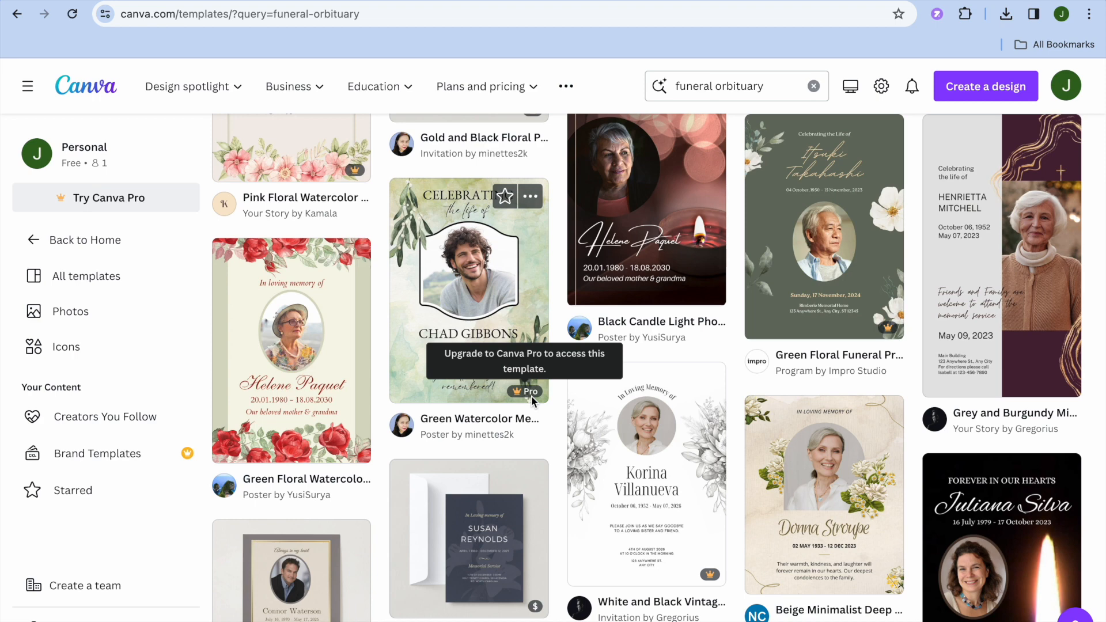
{"action": "scroll", "coordinate": [532, 396], "scroll_direction": "down", "scroll_amount": 2}
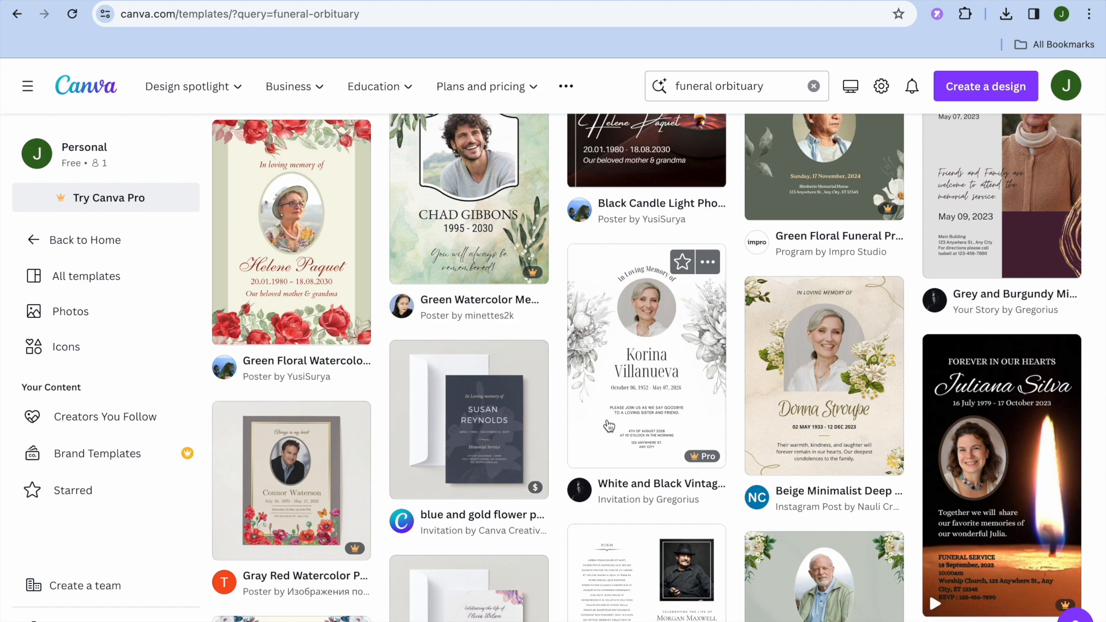
{"action": "scroll", "coordinate": [609, 426], "scroll_direction": "up", "scroll_amount": 8}
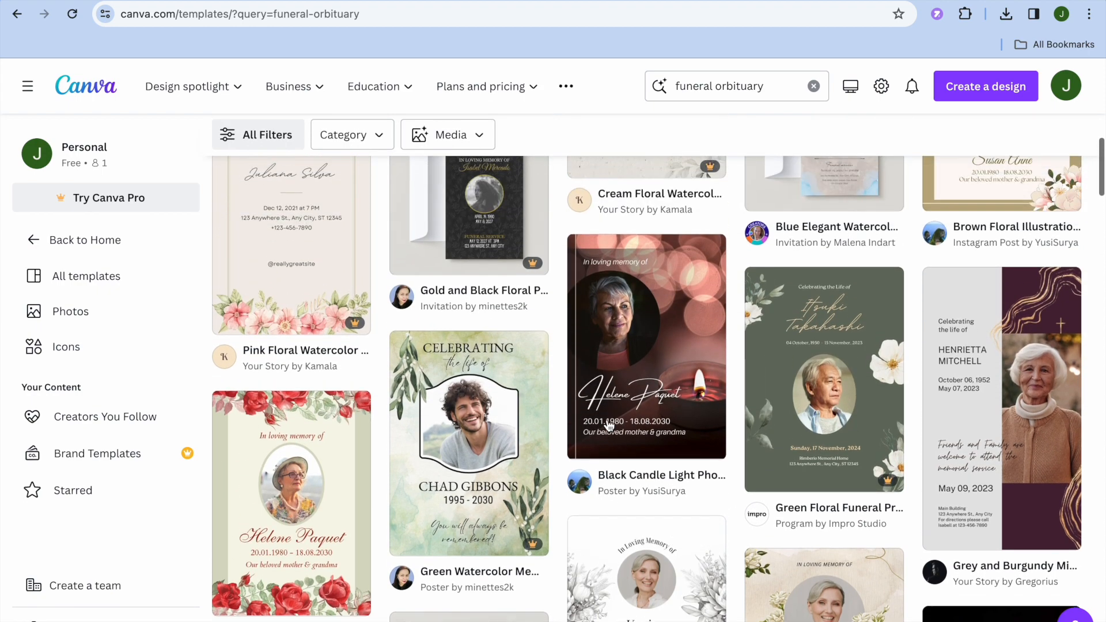
{"action": "scroll", "coordinate": [609, 426], "scroll_direction": "up", "scroll_amount": 5}
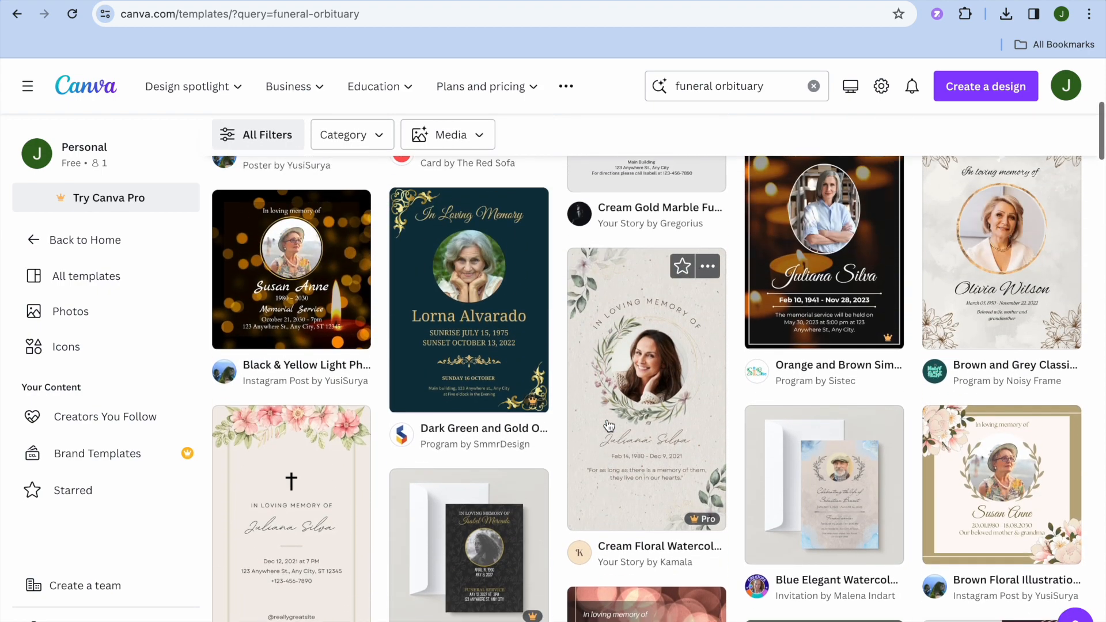
{"action": "scroll", "coordinate": [608, 425], "scroll_direction": "up", "scroll_amount": 3}
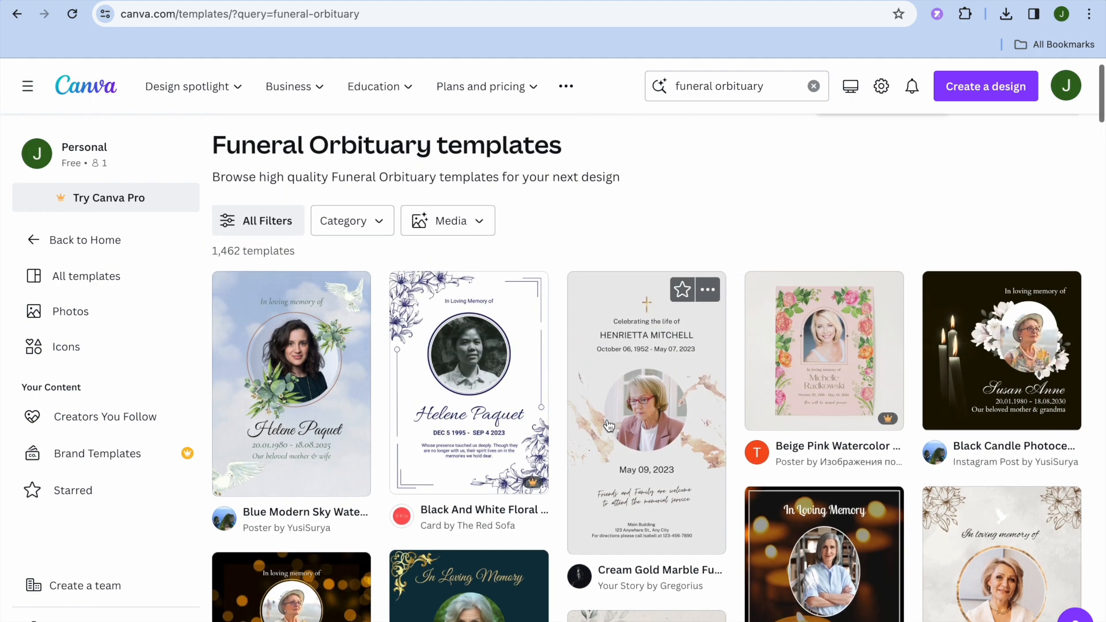
{"action": "scroll", "coordinate": [758, 467], "scroll_direction": "down", "scroll_amount": 5}
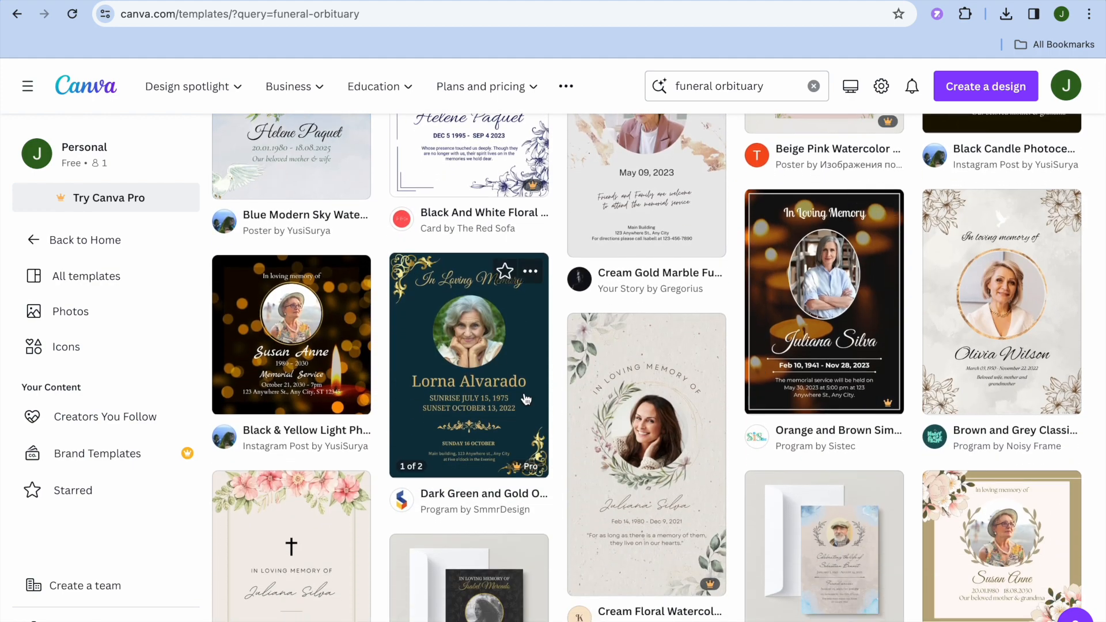
{"action": "scroll", "coordinate": [526, 399], "scroll_direction": "up", "scroll_amount": 4}
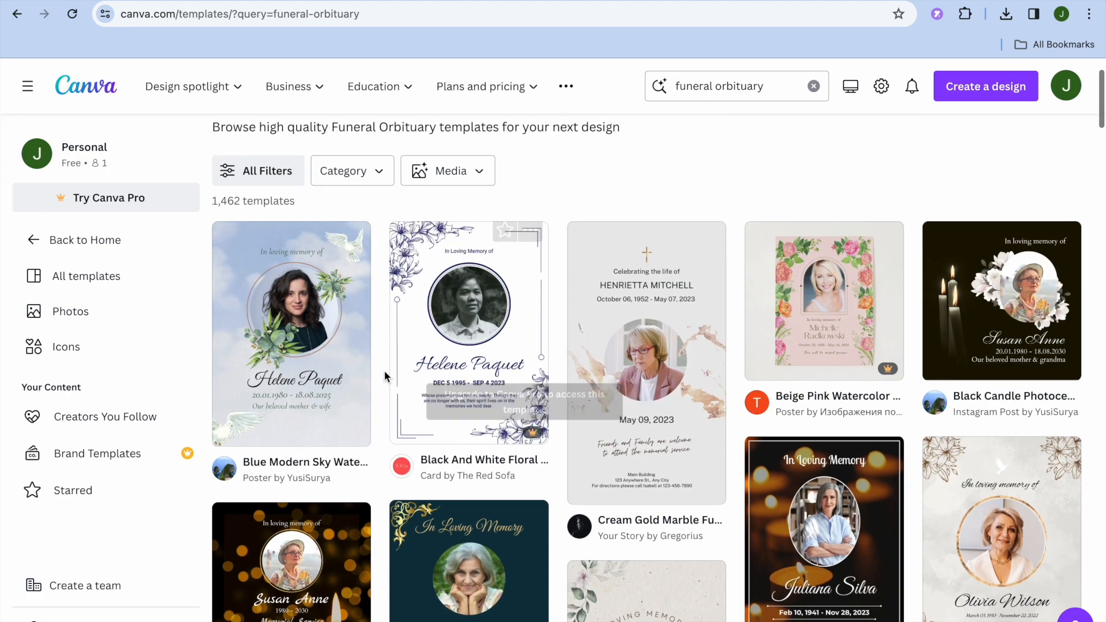
{"action": "left_click", "coordinate": [319, 350]}
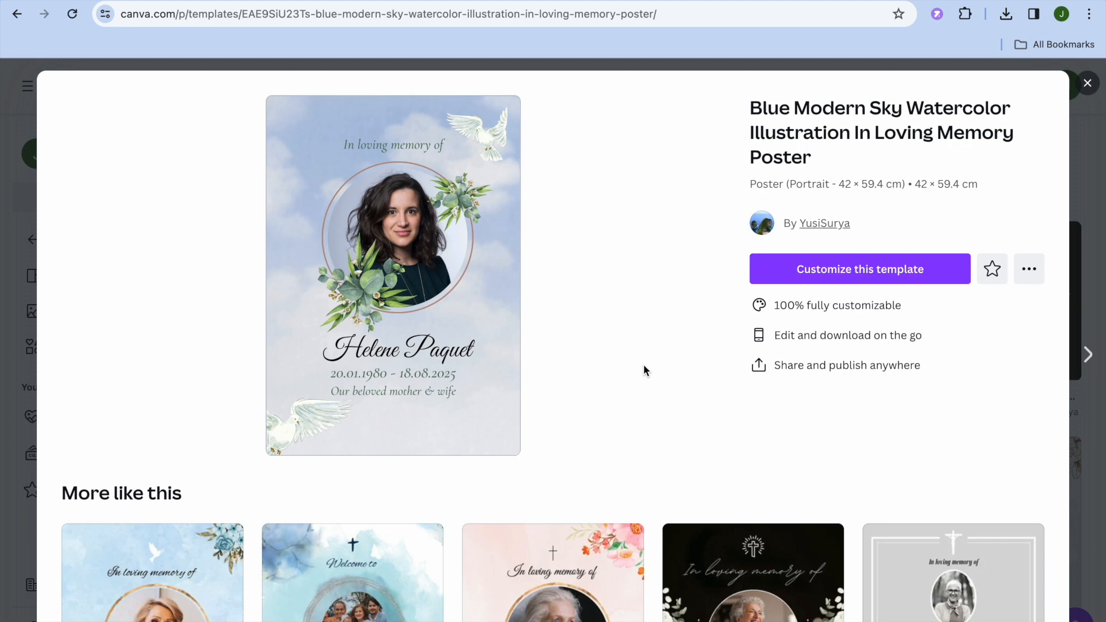
{"action": "left_click", "coordinate": [807, 273]}
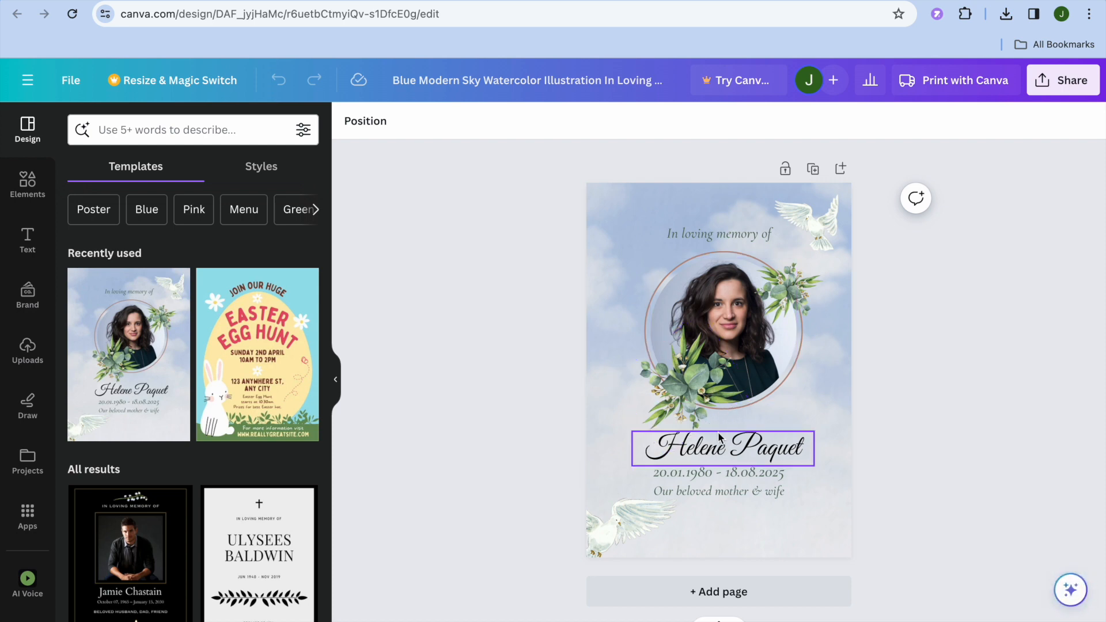
- Open the name, the dates and the tribute line below the portrait for text editing, one after another
{"action": "left_click", "coordinate": [761, 449]}
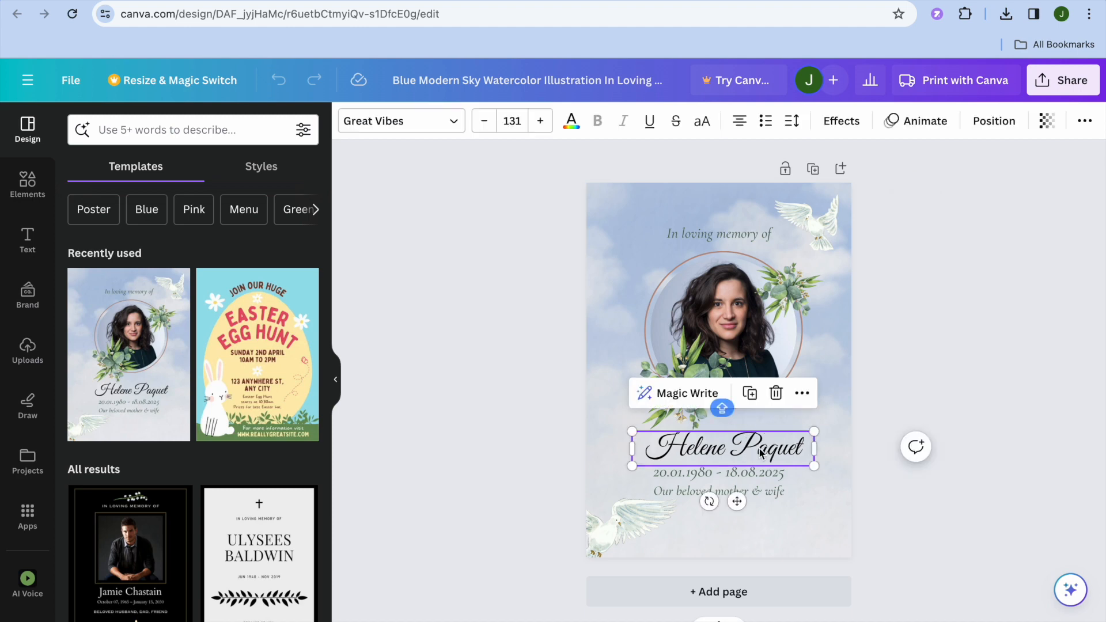
{"action": "left_click", "coordinate": [761, 449]}
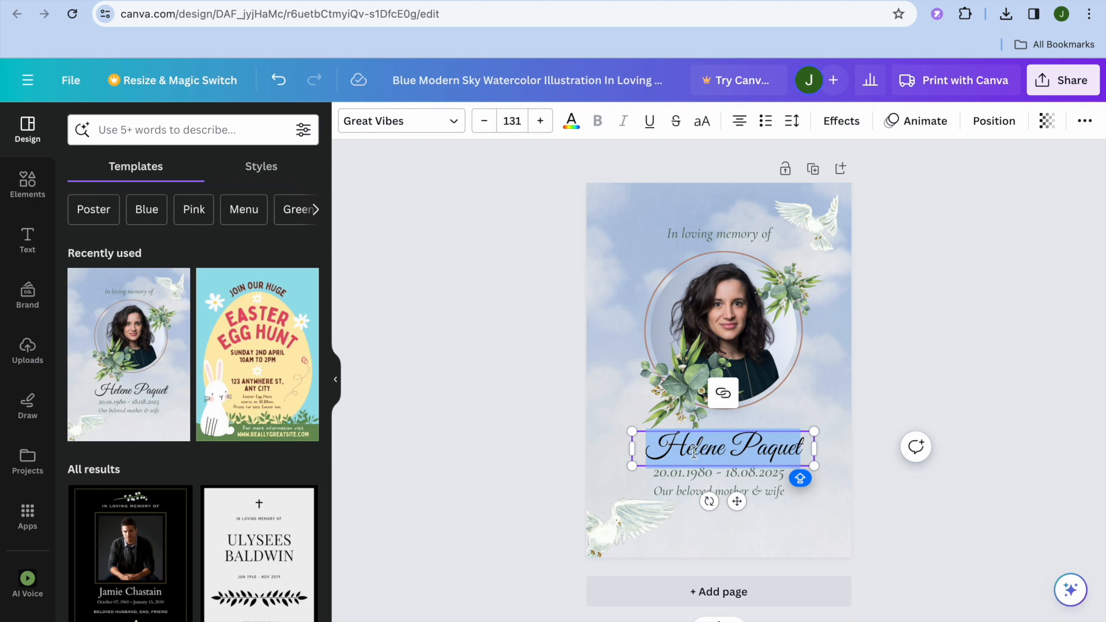
{"action": "left_click", "coordinate": [735, 478]}
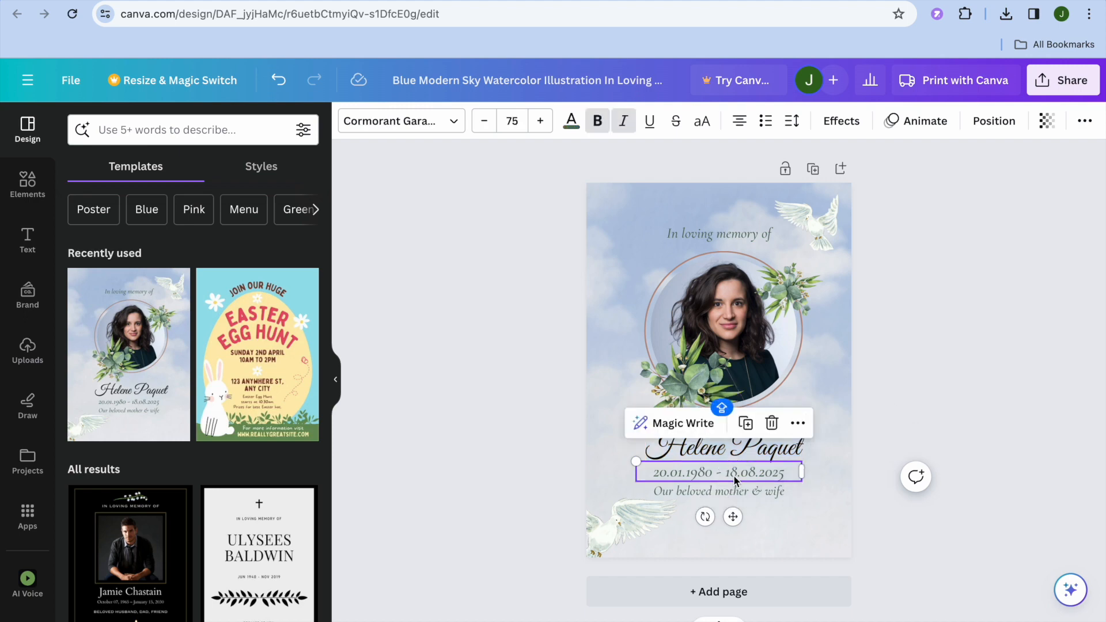
{"action": "double_click", "coordinate": [702, 475]}
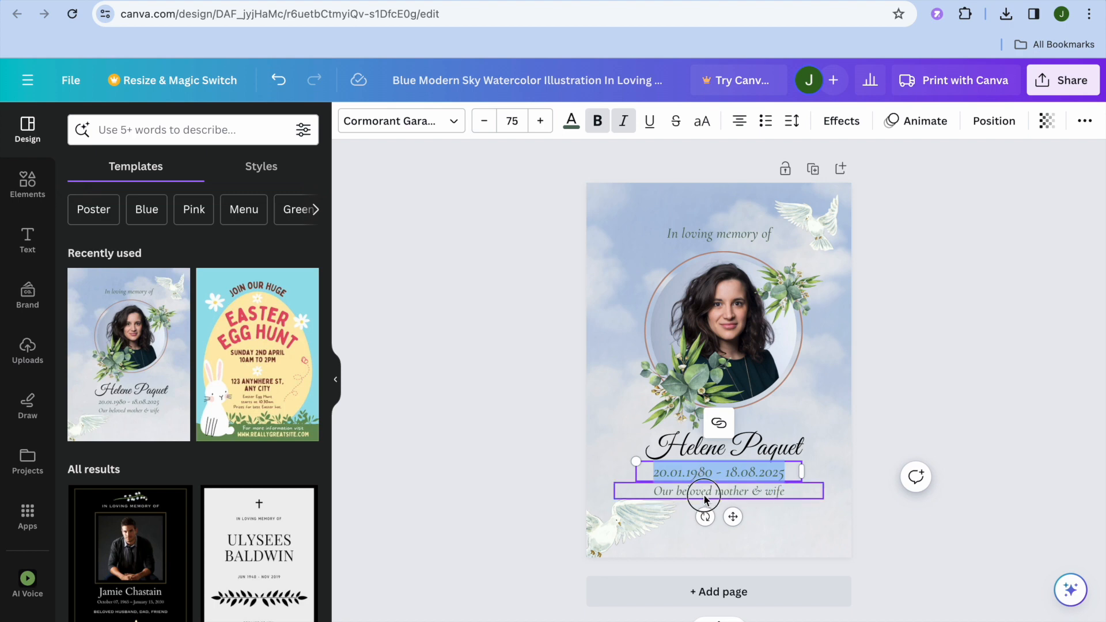
{"action": "left_click", "coordinate": [703, 495]}
{"action": "double_click", "coordinate": [703, 495]}
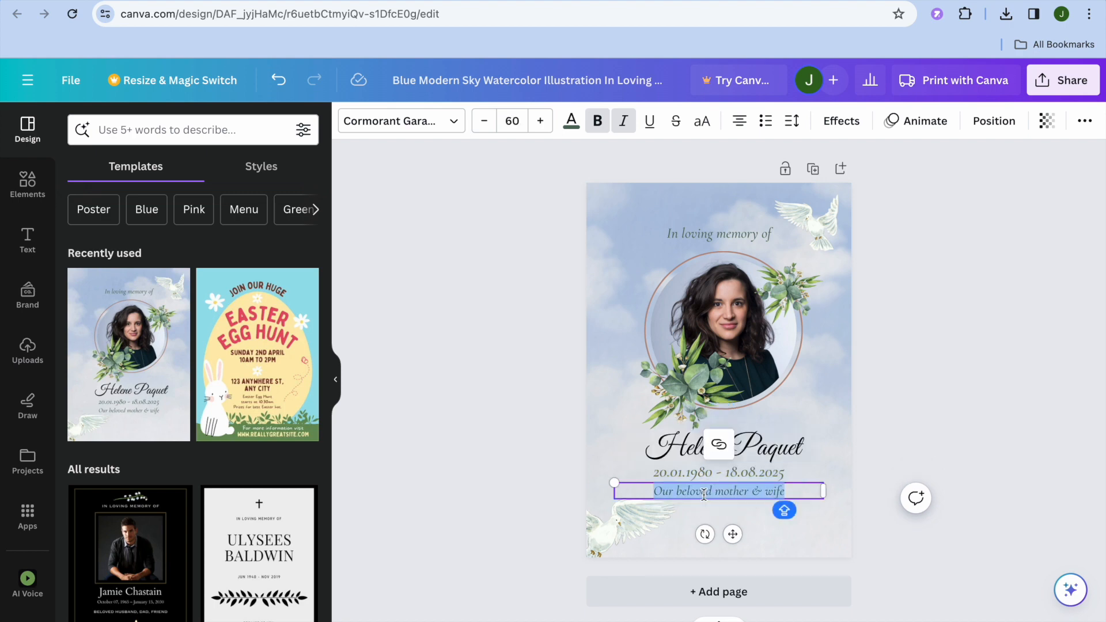
- Replace the portrait in the circular frame with a photo of a smiling long-haired woman, found by searching the elements' photos for "woman"
{"action": "left_click", "coordinate": [738, 322]}
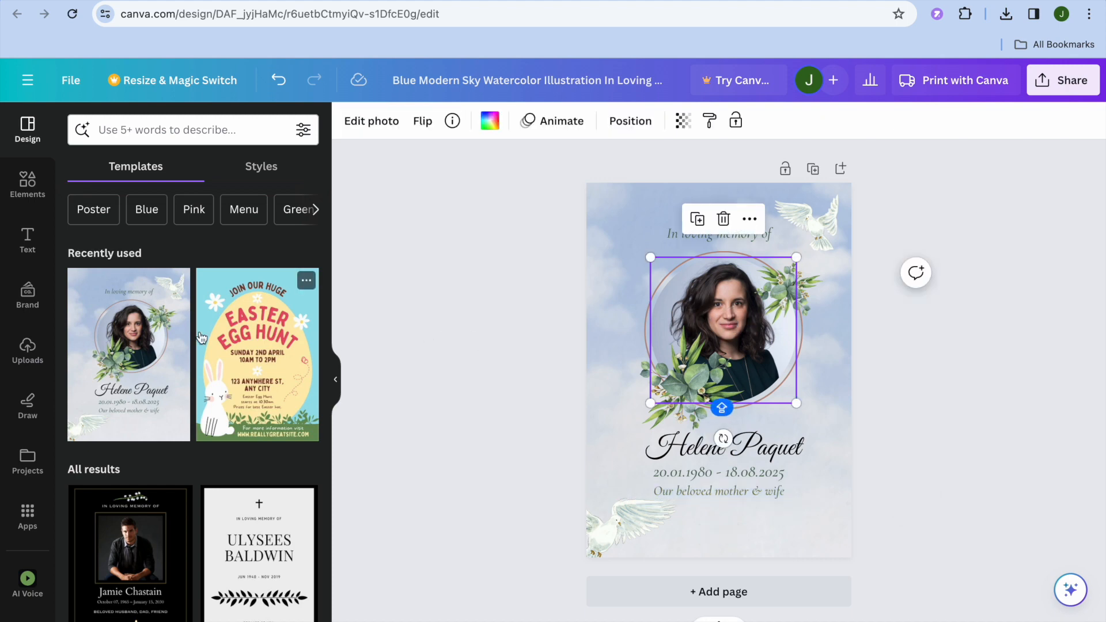
{"action": "left_click", "coordinate": [30, 360]}
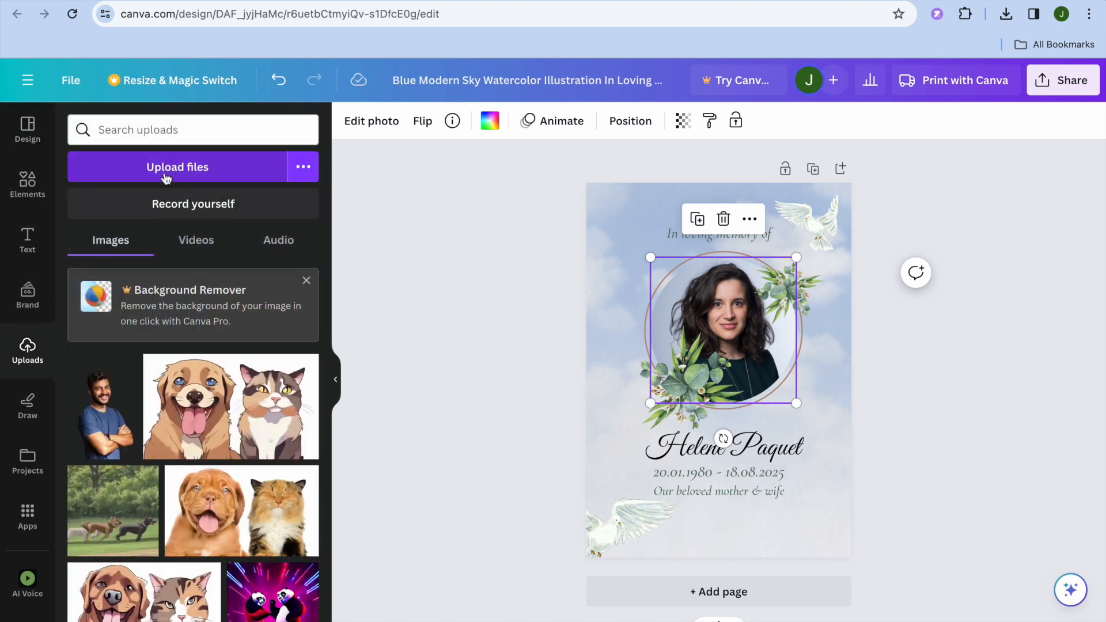
{"action": "left_click", "coordinate": [27, 186]}
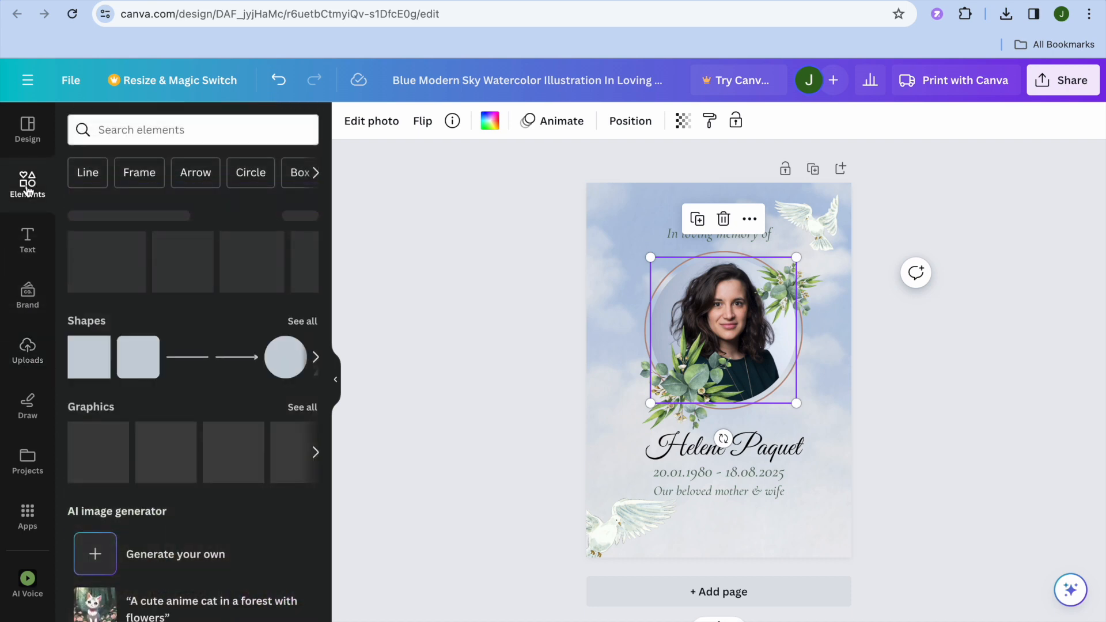
{"action": "left_click", "coordinate": [149, 129]}
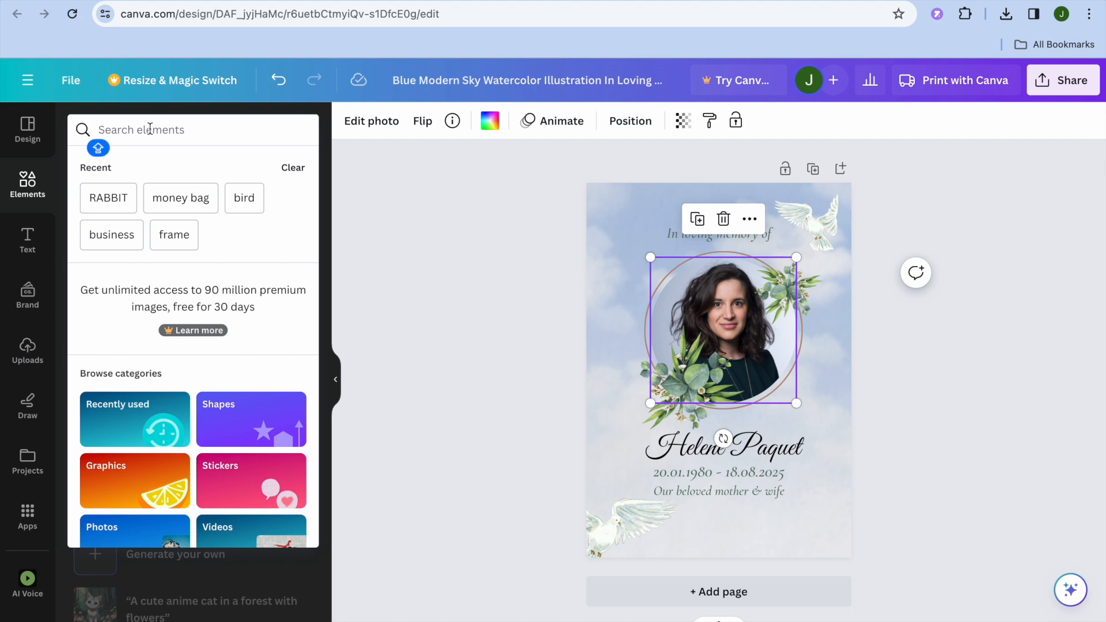
{"action": "type", "text": "woMA"}
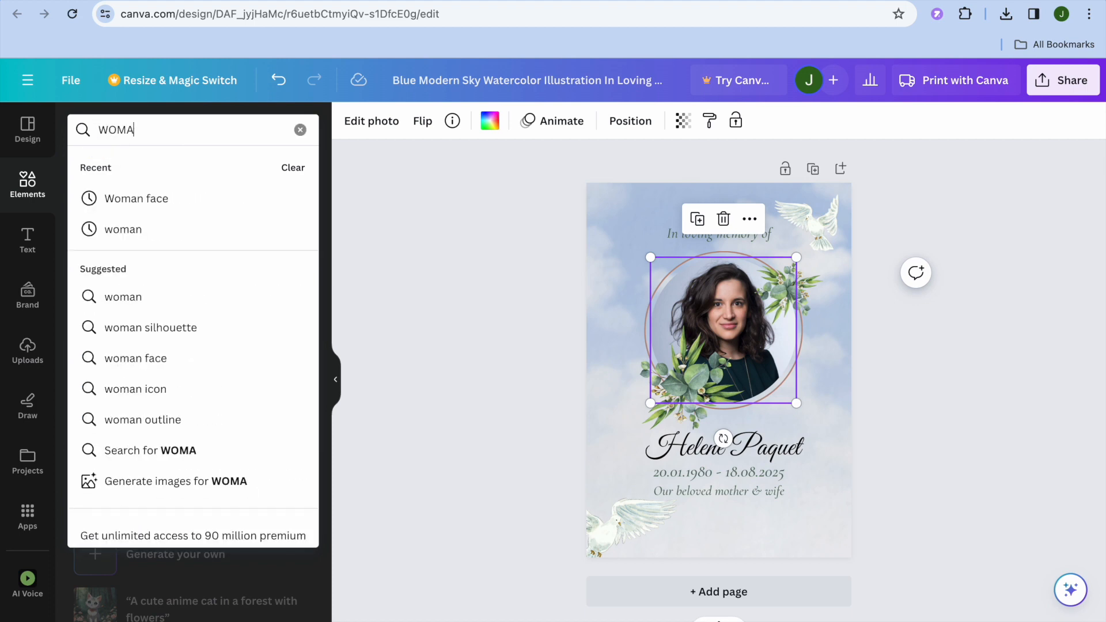
{"action": "left_click", "coordinate": [148, 229]}
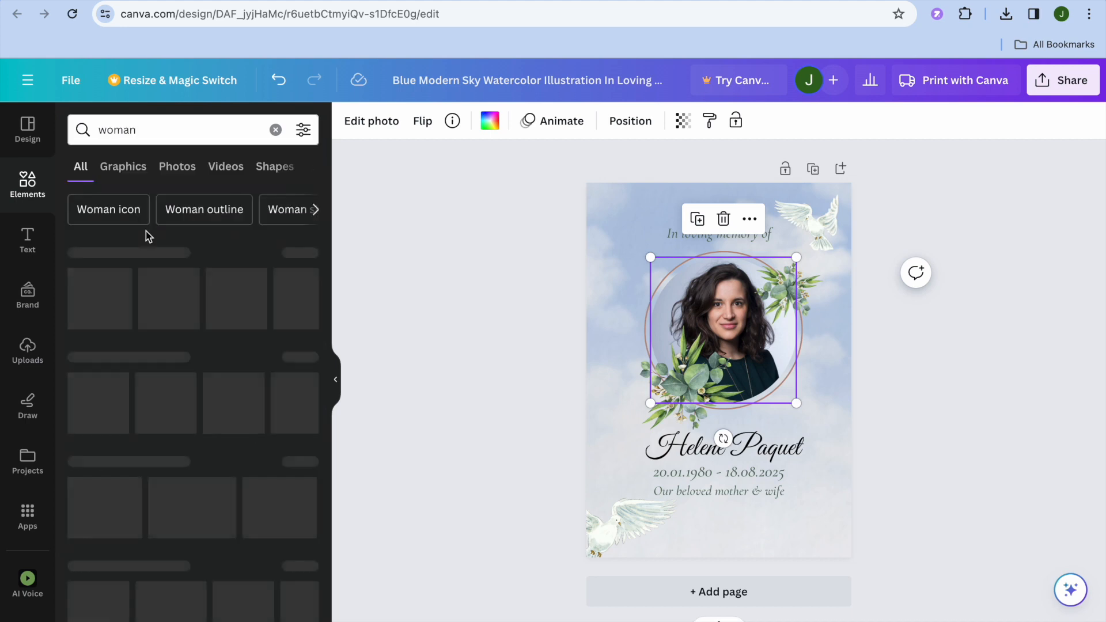
{"action": "left_click", "coordinate": [178, 168]}
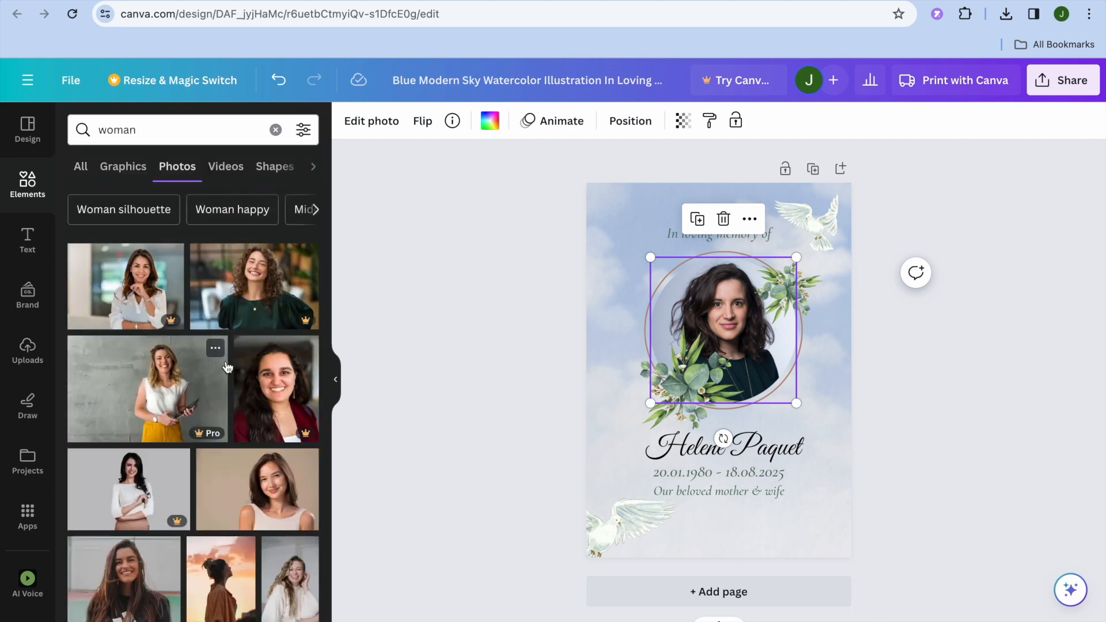
{"action": "scroll", "coordinate": [227, 367], "scroll_direction": "down", "scroll_amount": 1}
{"action": "left_click_drag", "start_coordinate": [149, 542], "coordinate": [771, 332]}
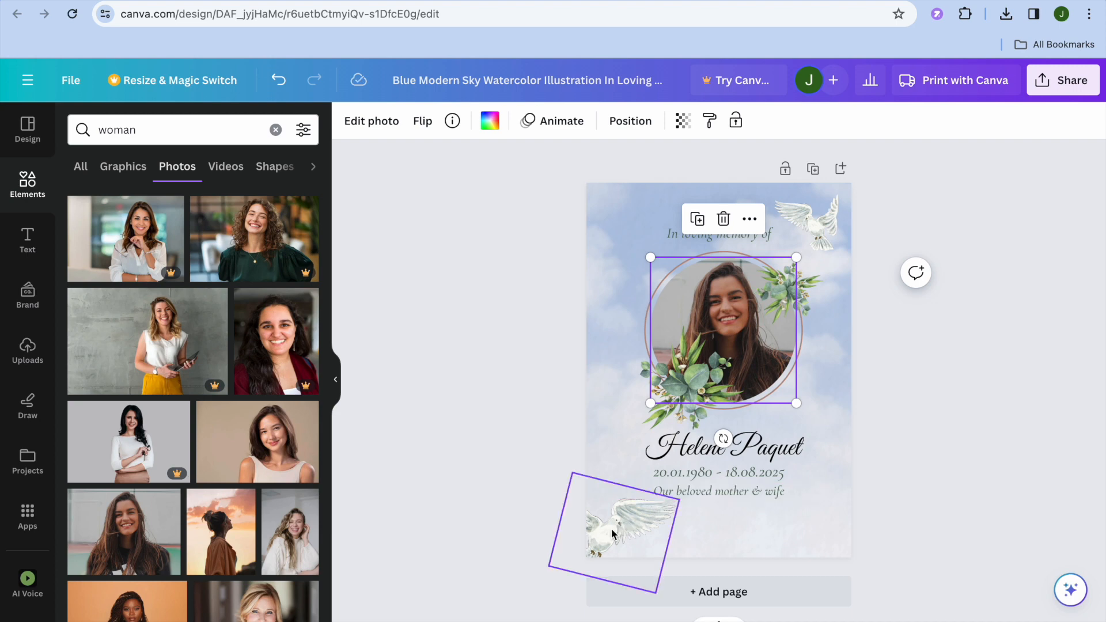
- Duplicate the dove beside the "In loving memory of" line and place the copy in the poster's upper-left corner
{"action": "left_click", "coordinate": [815, 226]}
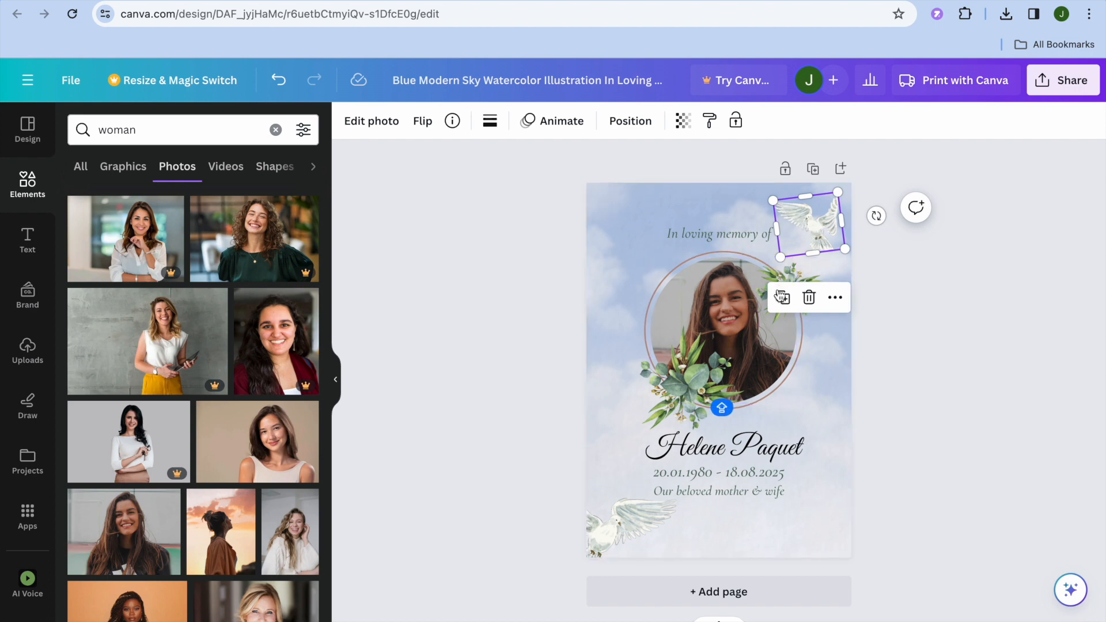
{"action": "left_click", "coordinate": [784, 298]}
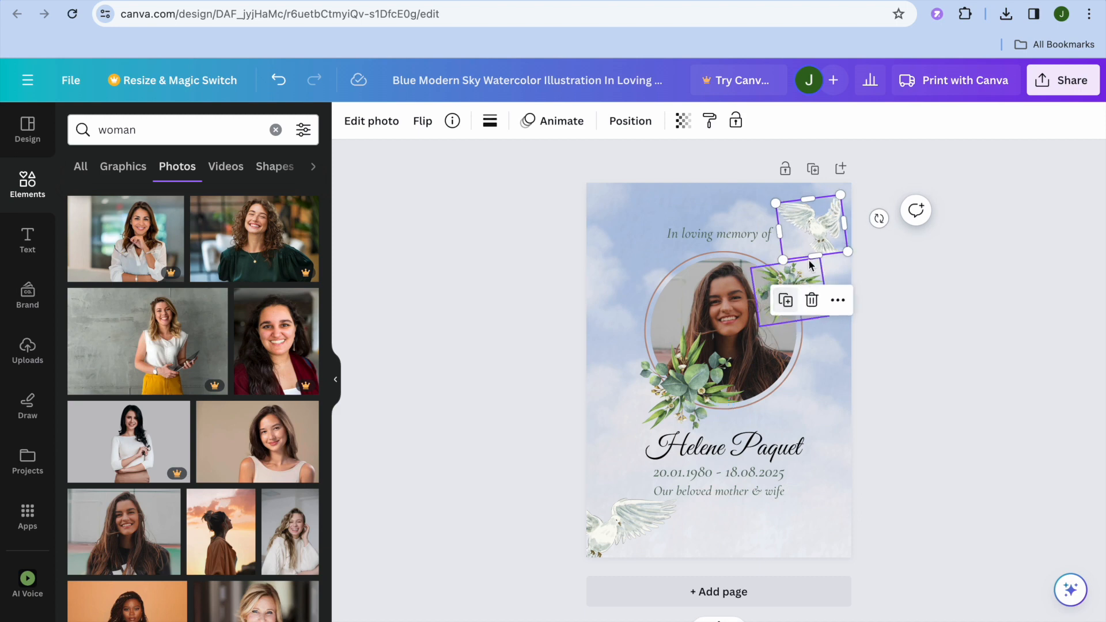
{"action": "left_click_drag", "start_coordinate": [815, 226], "coordinate": [616, 209]}
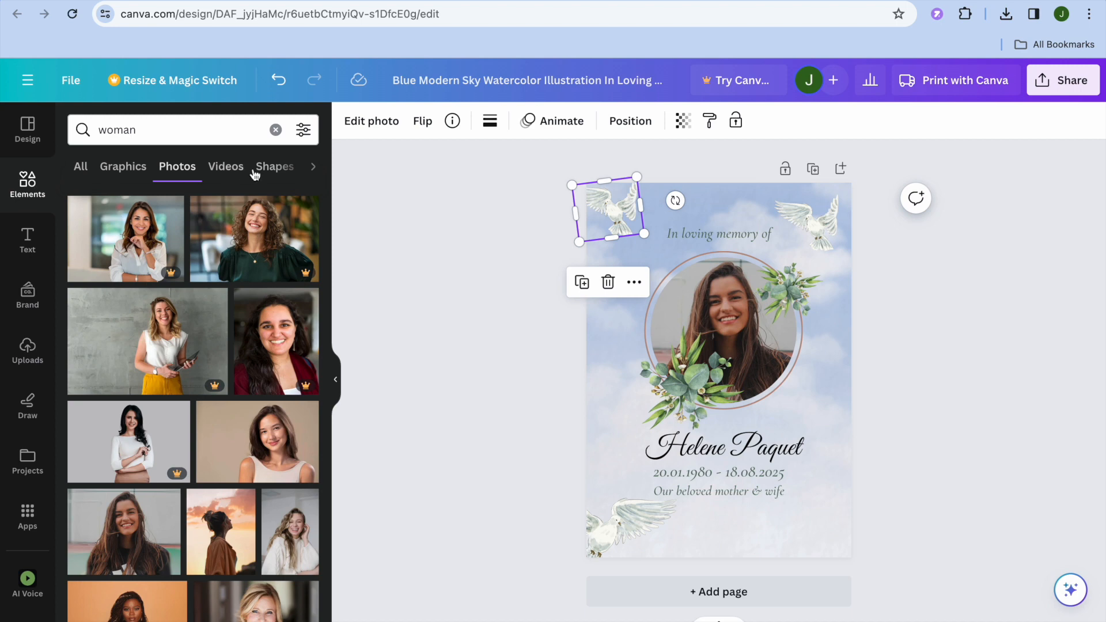
- Search the elements for "holy spirit dove" and look through all of the matching graphics
{"action": "left_click", "coordinate": [276, 130]}
{"action": "left_click", "coordinate": [200, 137]}
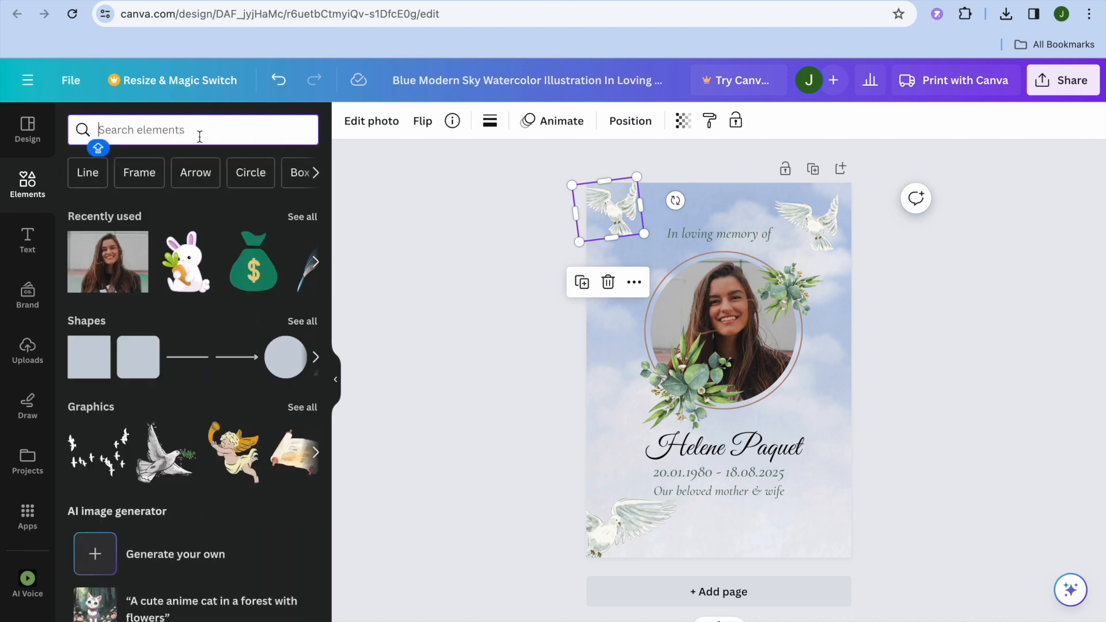
{"action": "type", "text": "DOVE"}
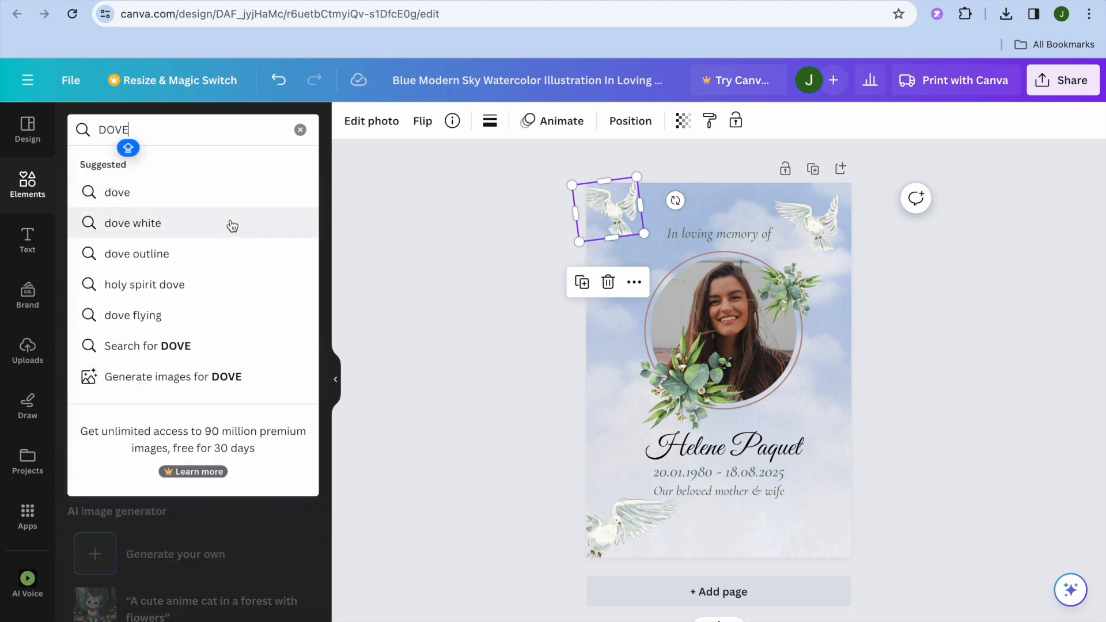
{"action": "left_click", "coordinate": [201, 282]}
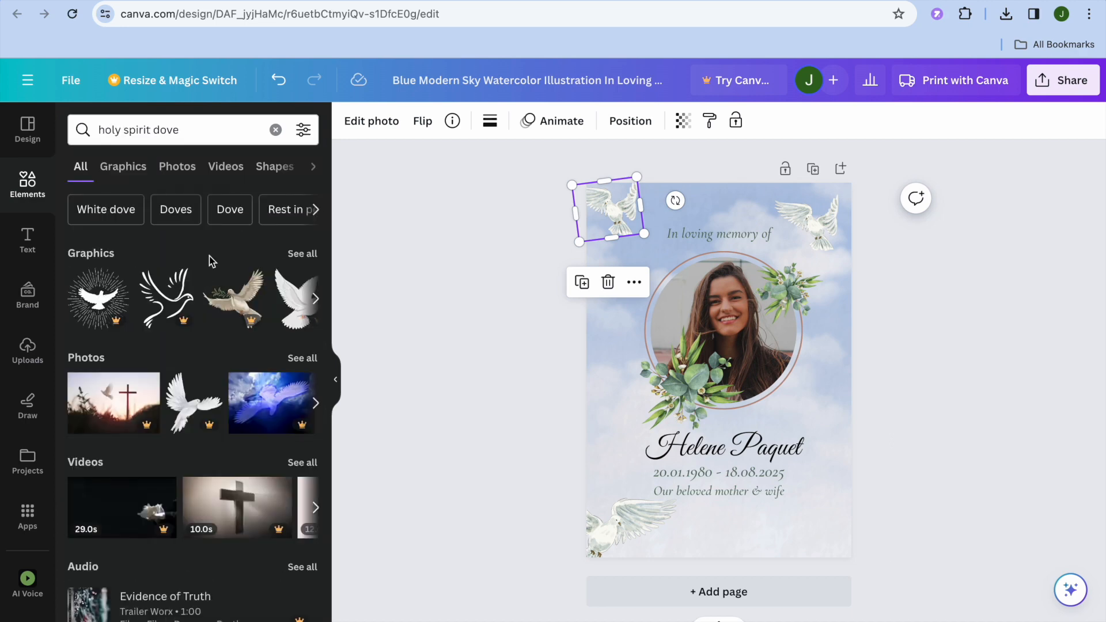
{"action": "left_click", "coordinate": [303, 254]}
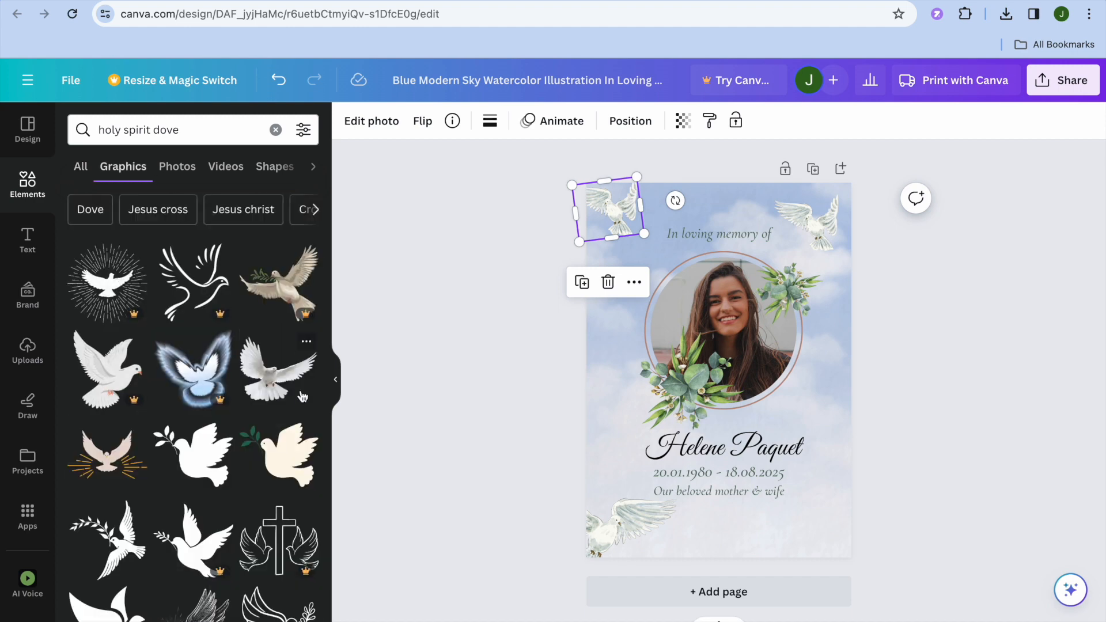
{"action": "scroll", "coordinate": [303, 397], "scroll_direction": "down", "scroll_amount": 5}
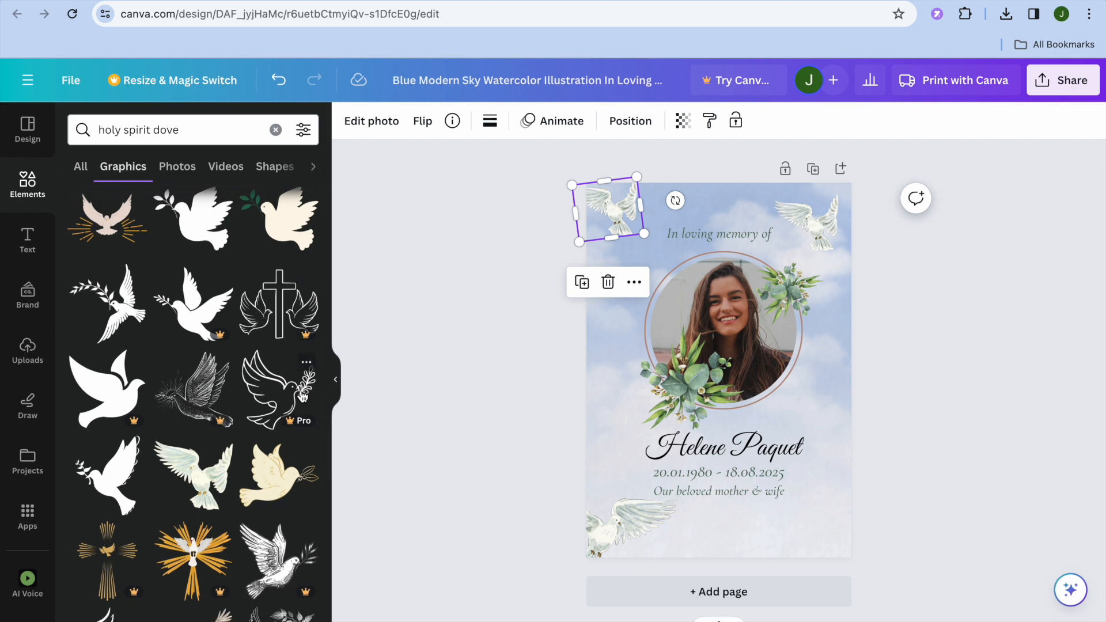
{"action": "scroll", "coordinate": [303, 397], "scroll_direction": "up", "scroll_amount": 3}
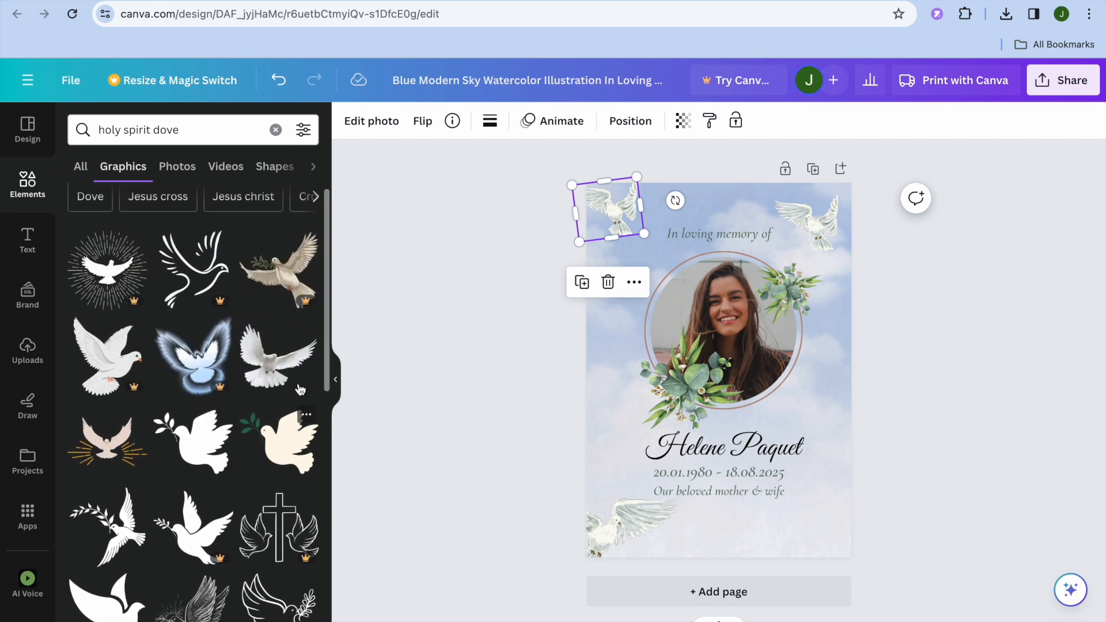
{"action": "scroll", "coordinate": [300, 390], "scroll_direction": "down", "scroll_amount": 5}
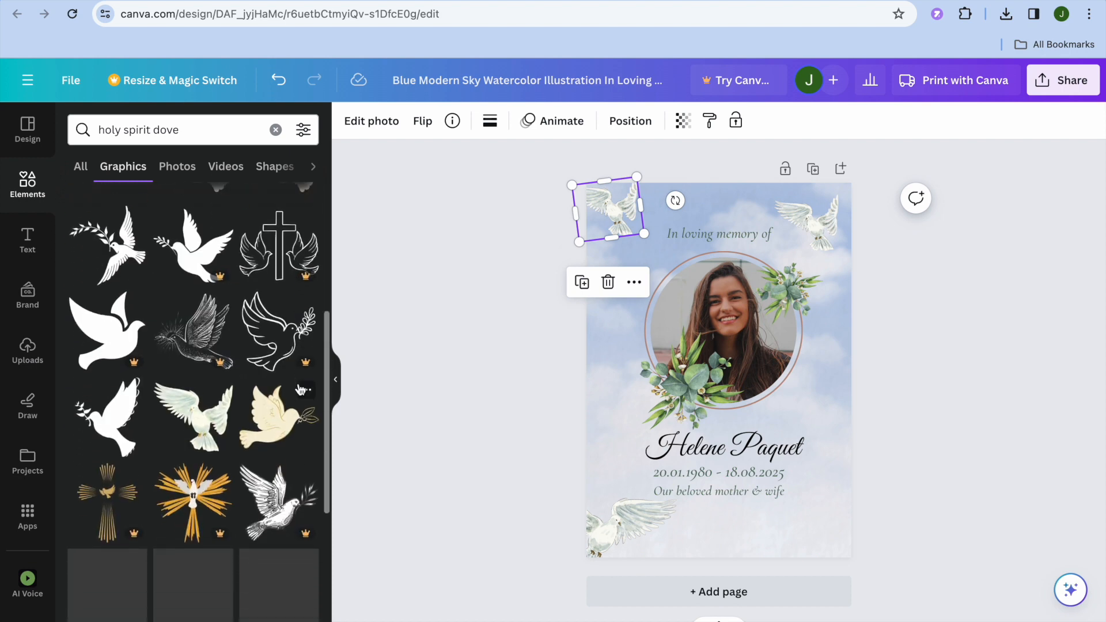
- Add the pale watercolour dove with spread wings from the search results to the poster's lower-right corner, below the tribute line, and deselect it
{"action": "left_click_drag", "start_coordinate": [226, 403], "coordinate": [753, 476]}
{"action": "left_click", "coordinate": [753, 474]}
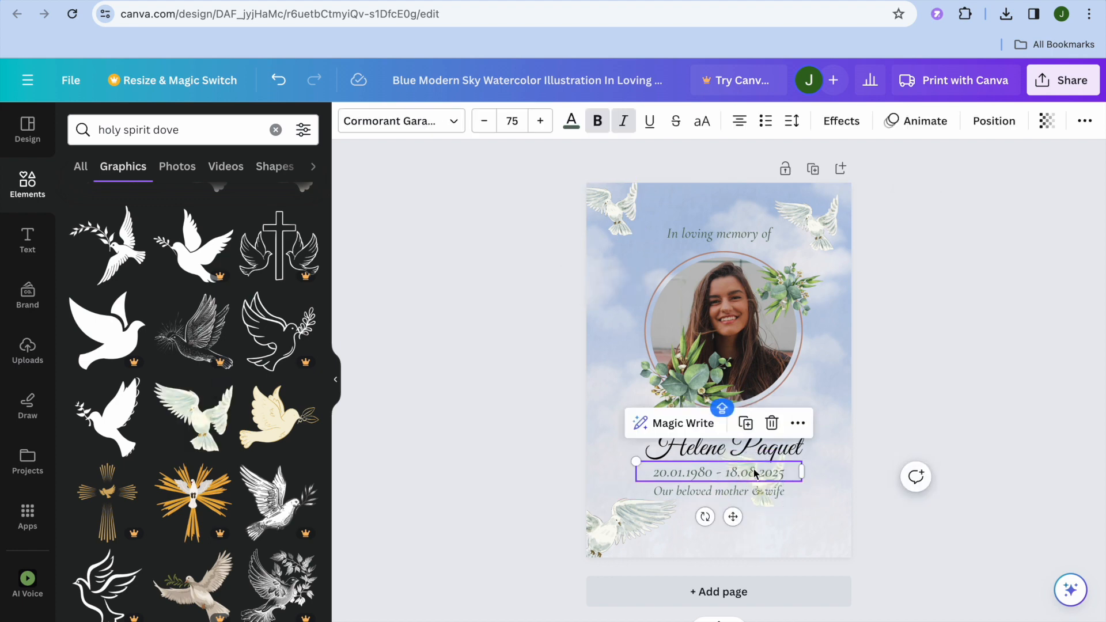
{"action": "left_click", "coordinate": [772, 497]}
{"action": "left_click_drag", "start_coordinate": [773, 506], "coordinate": [827, 552]}
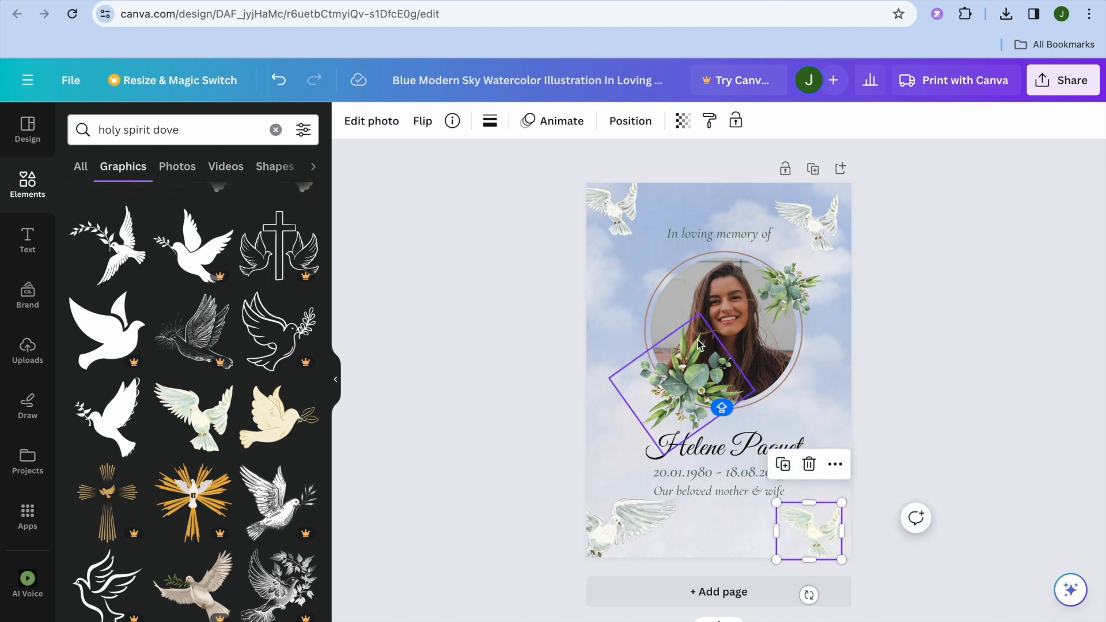
{"action": "left_click", "coordinate": [616, 418]}
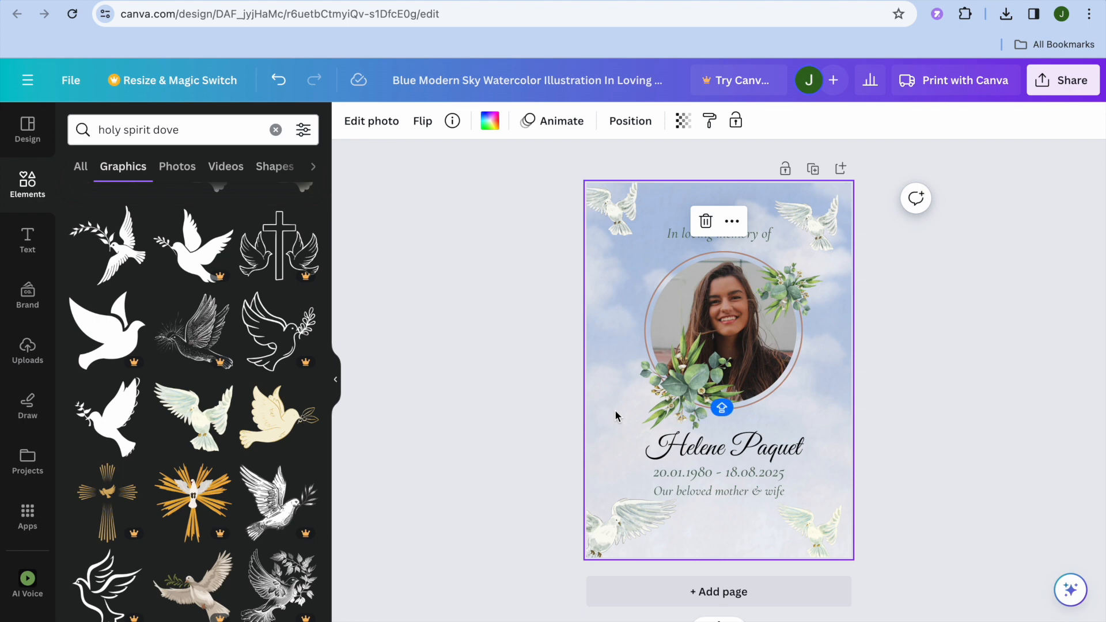
{"action": "left_click", "coordinate": [945, 341]}
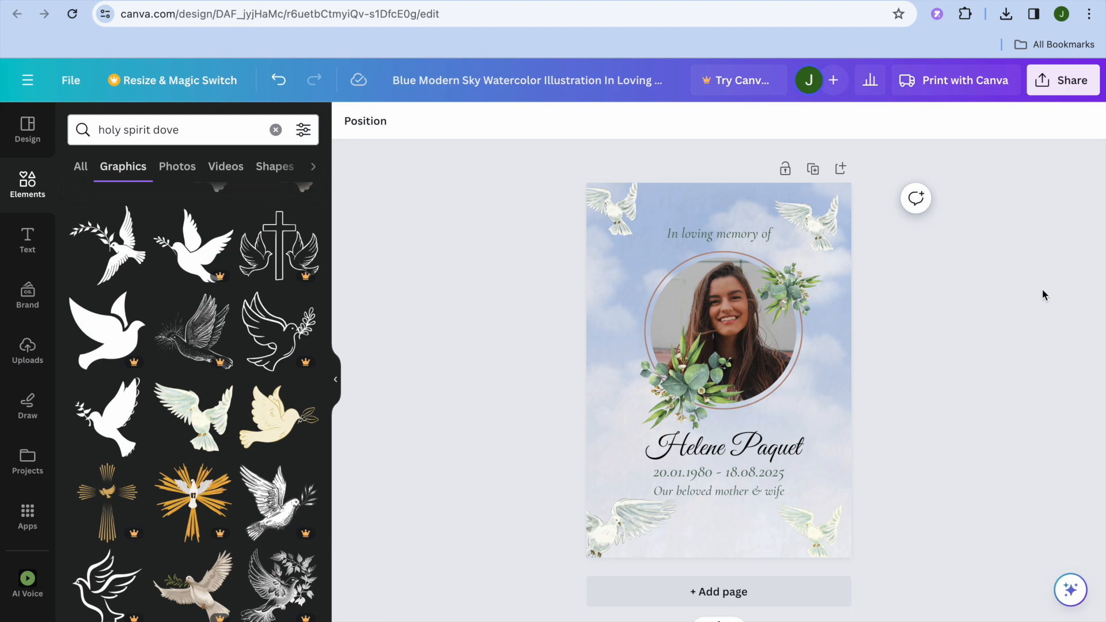
- Open the download settings for the poster from the design's sharing options
{"action": "left_click", "coordinate": [1065, 80]}
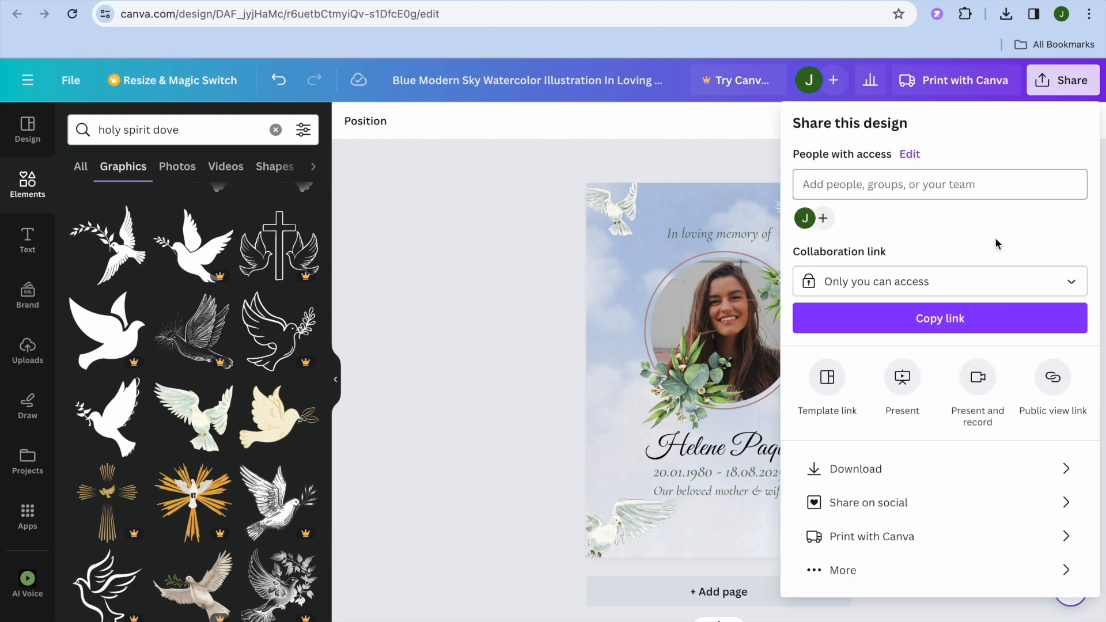
{"action": "left_click", "coordinate": [879, 467]}
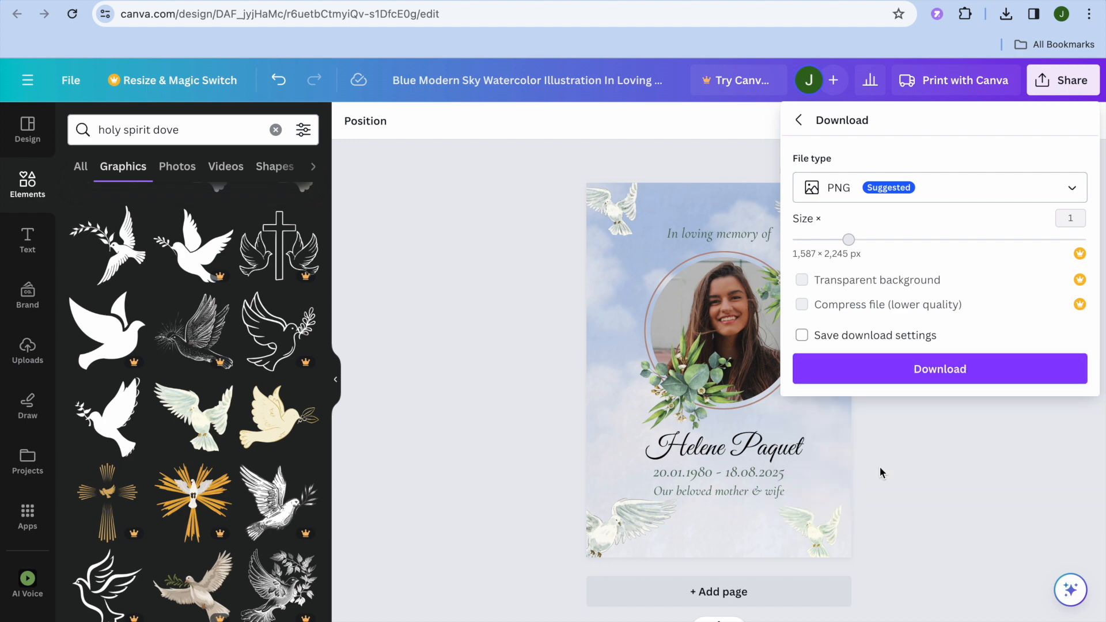